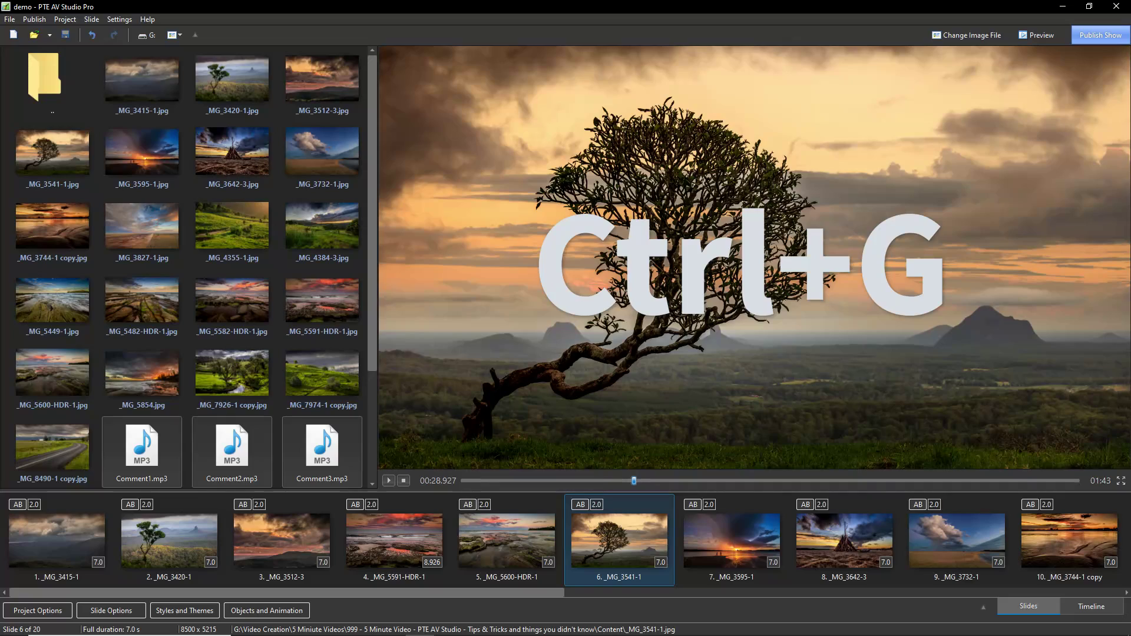
Step: Switch to the Timeline view and hide the folder tree with Ctrl+G
key("ctrl+g")
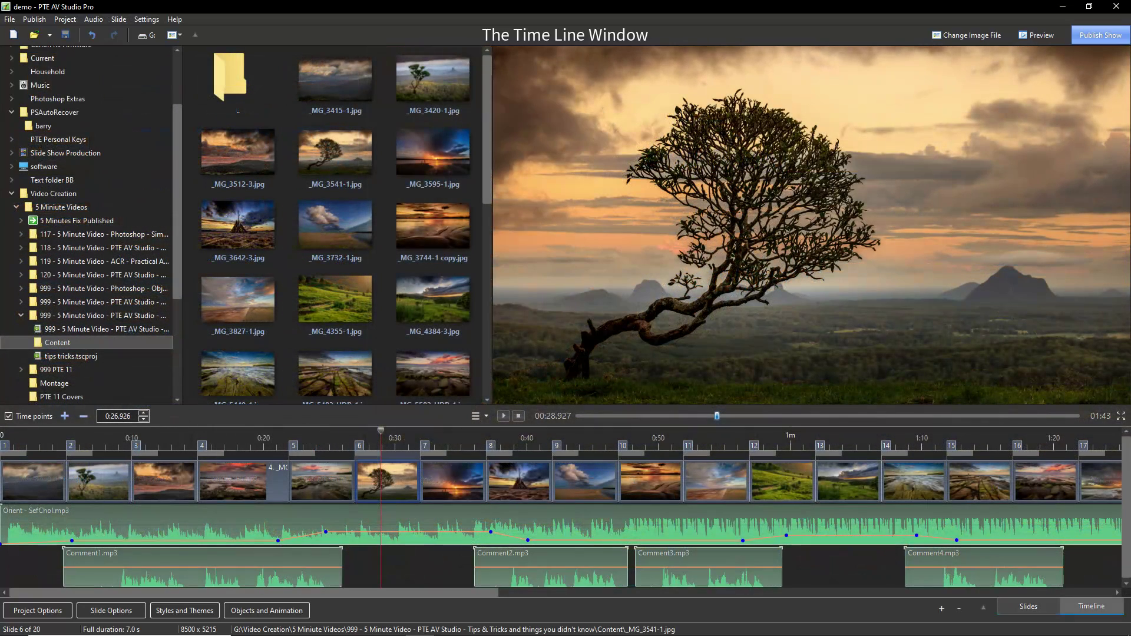
key("ctrl+g")
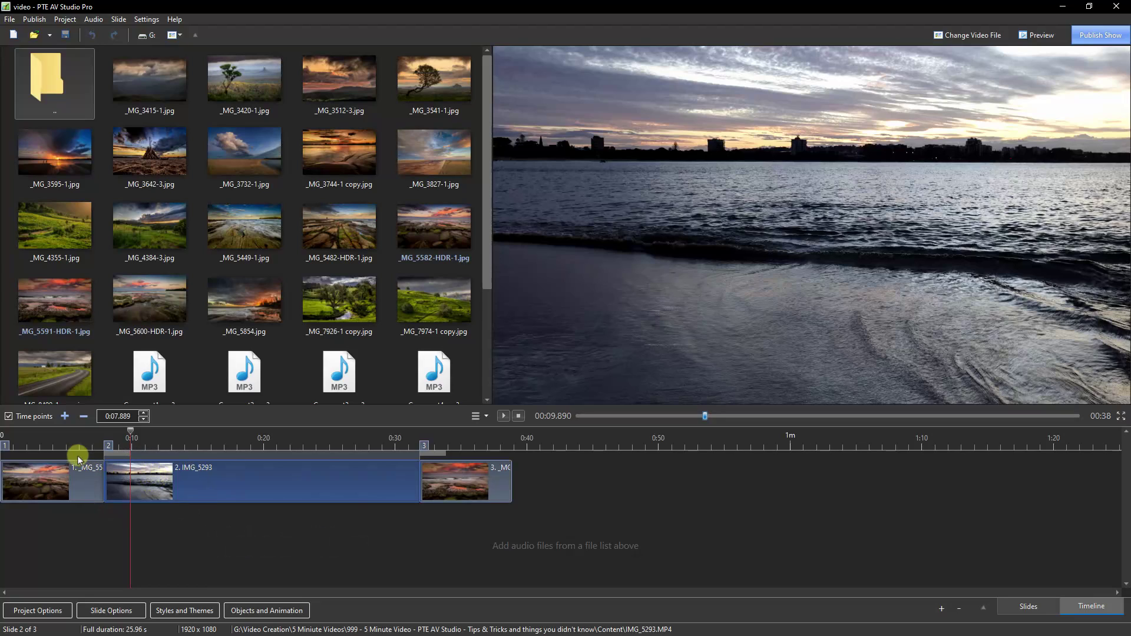
left_click(54, 434)
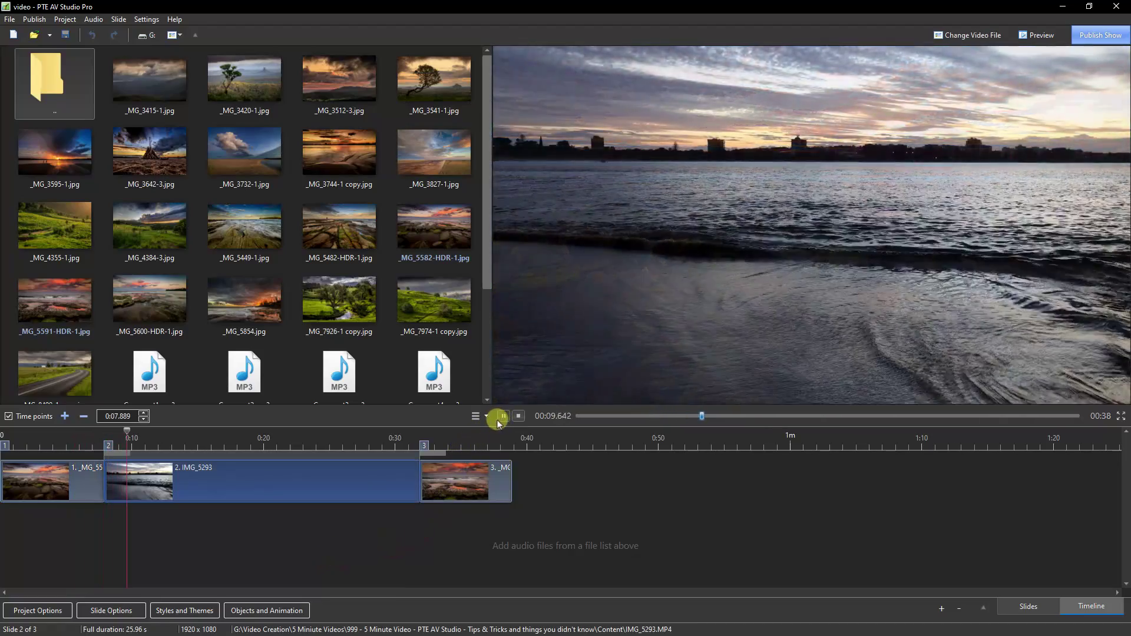
left_click(518, 416)
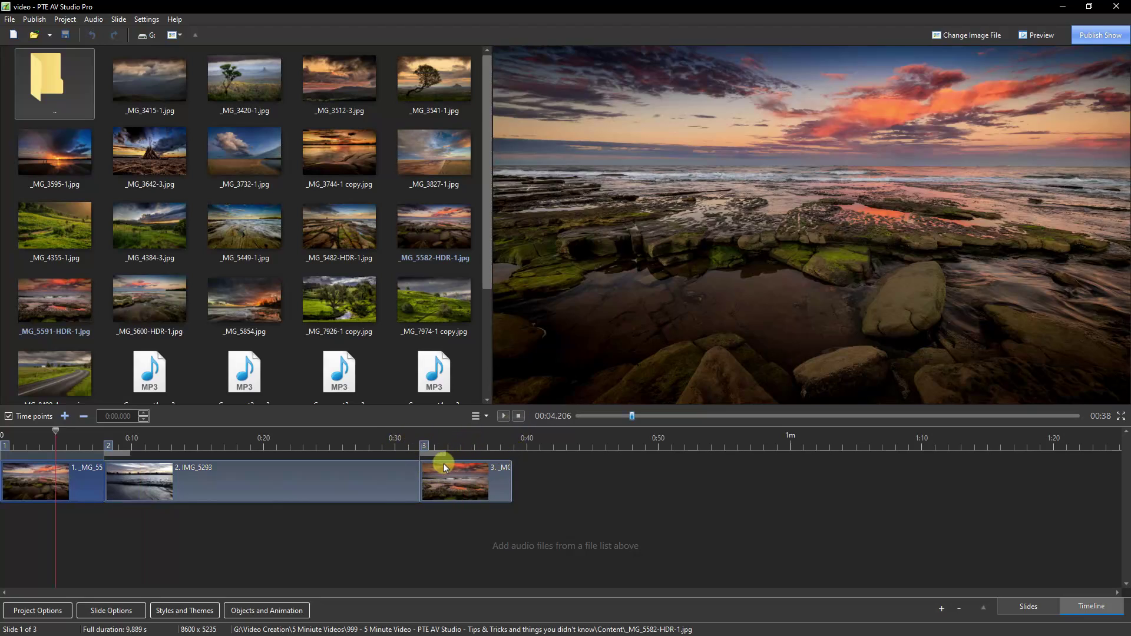
left_click(142, 483)
Step: Separate IMG_5293's audio onto its own track and give it a fade-in and fade-out
right_click(139, 480)
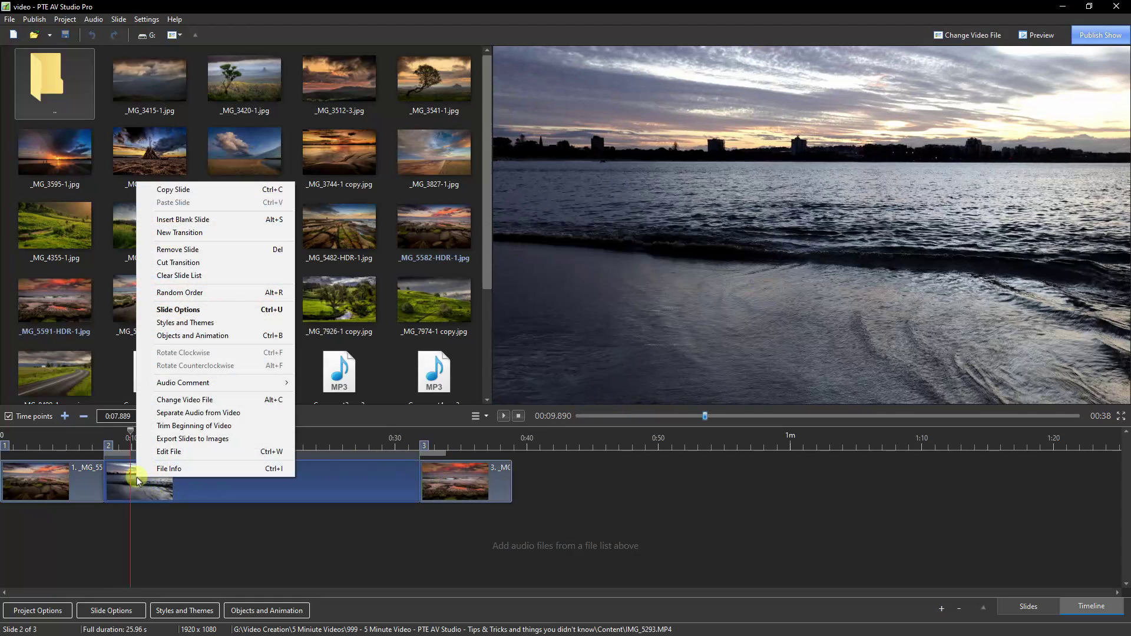
left_click(188, 413)
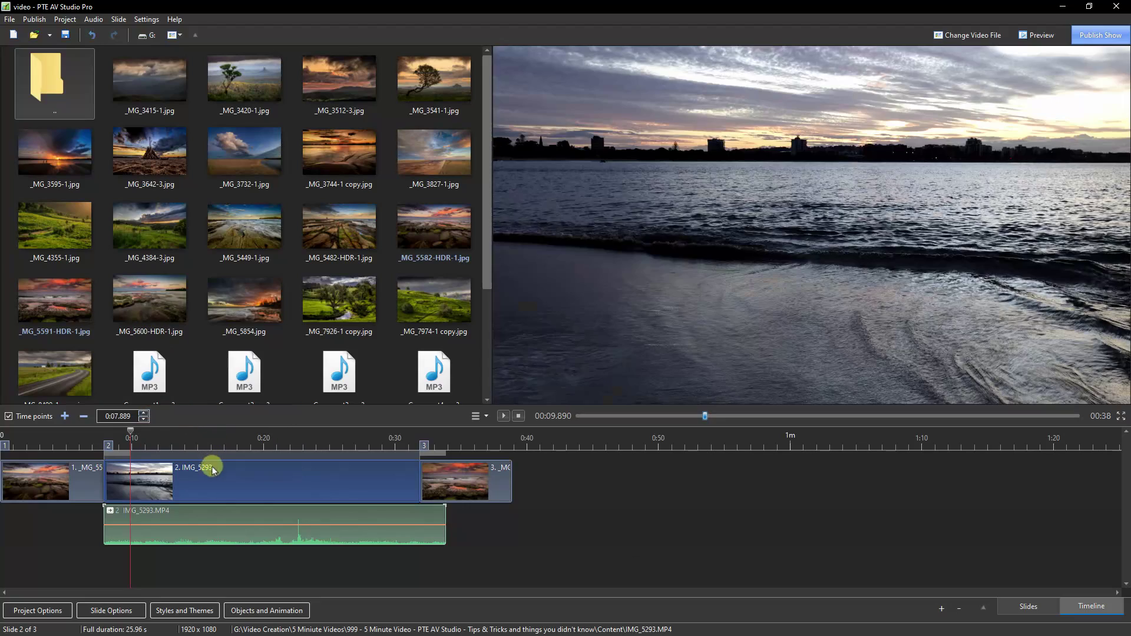
left_click(184, 524)
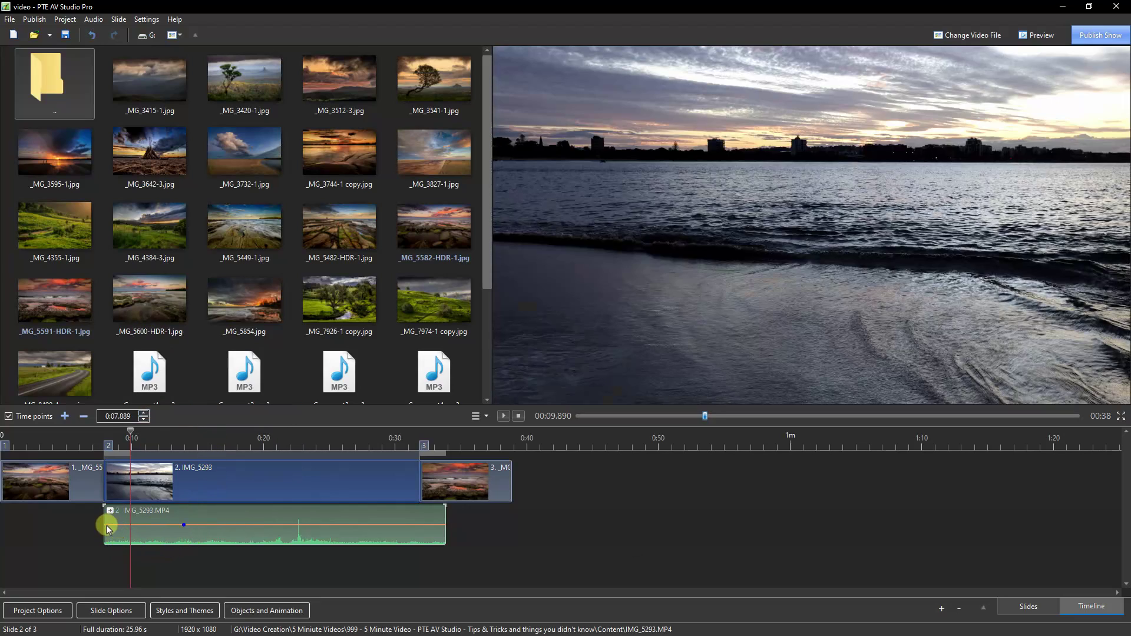
left_click_drag(104, 524, 105, 543)
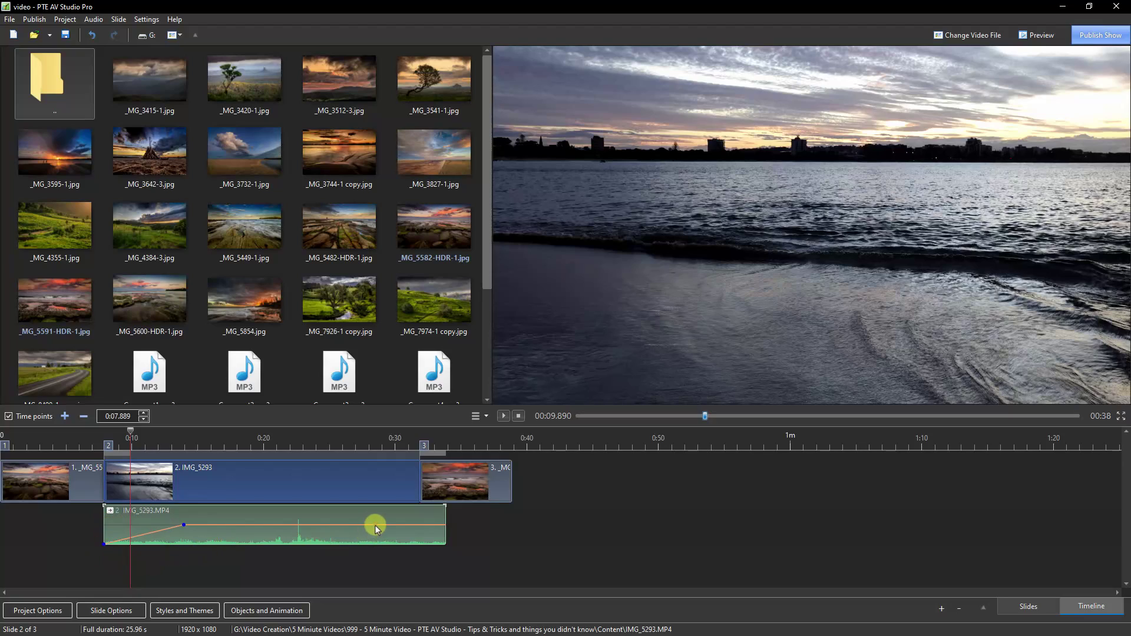
left_click(372, 524)
left_click_drag(444, 524, 442, 543)
left_click(88, 435)
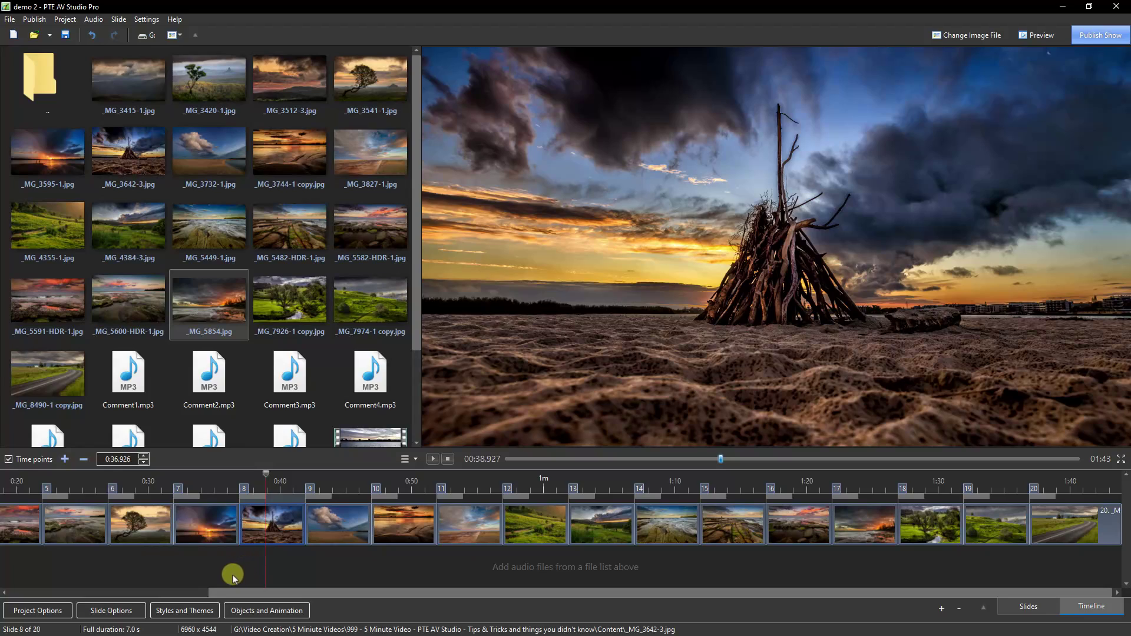
Step: Toggle the Time points markers off and back on twice
left_click(9, 459)
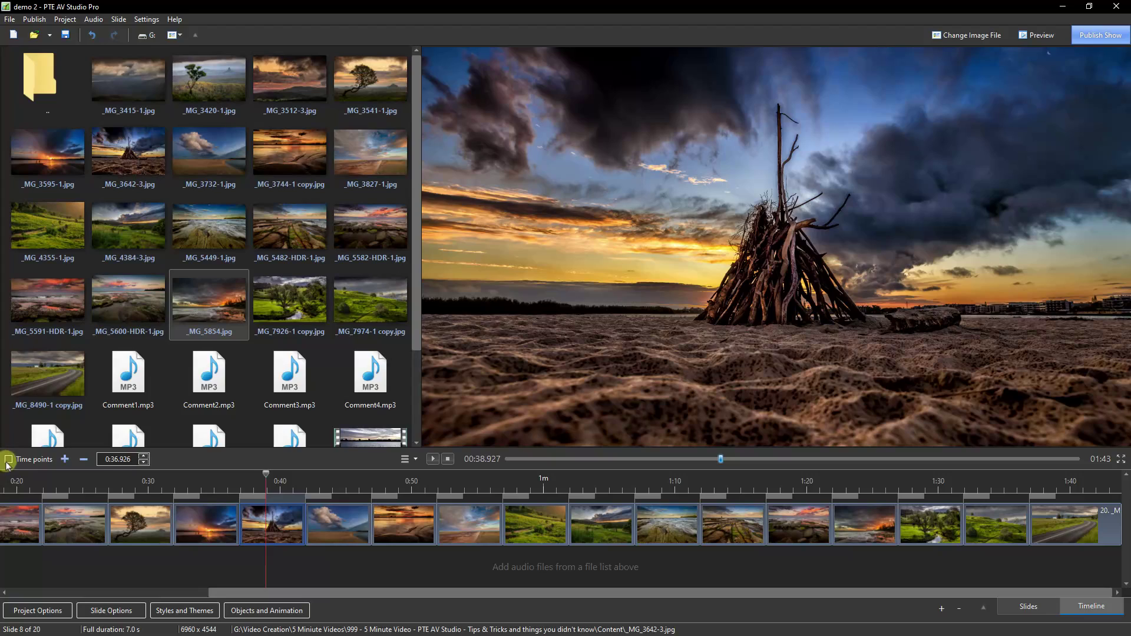
left_click(8, 459)
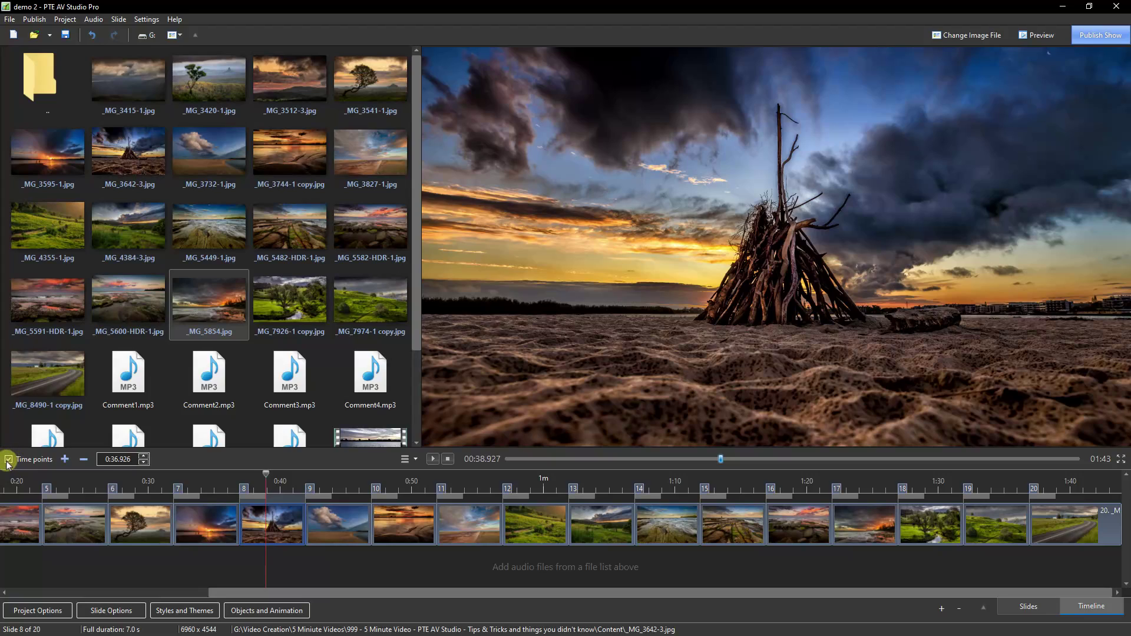
left_click(8, 459)
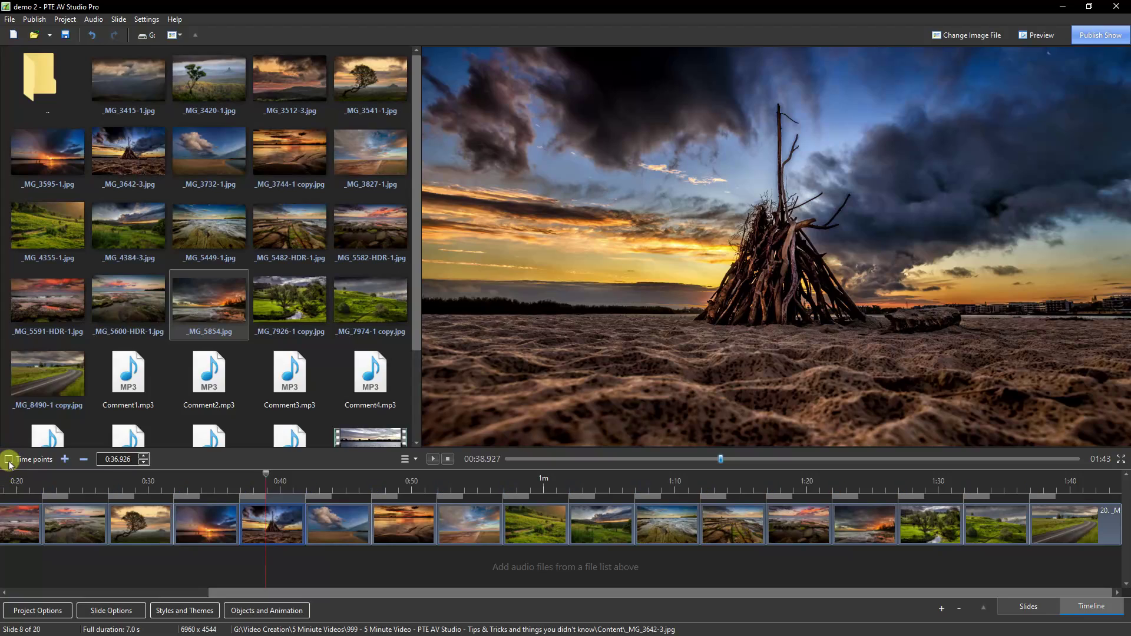
left_click(8, 460)
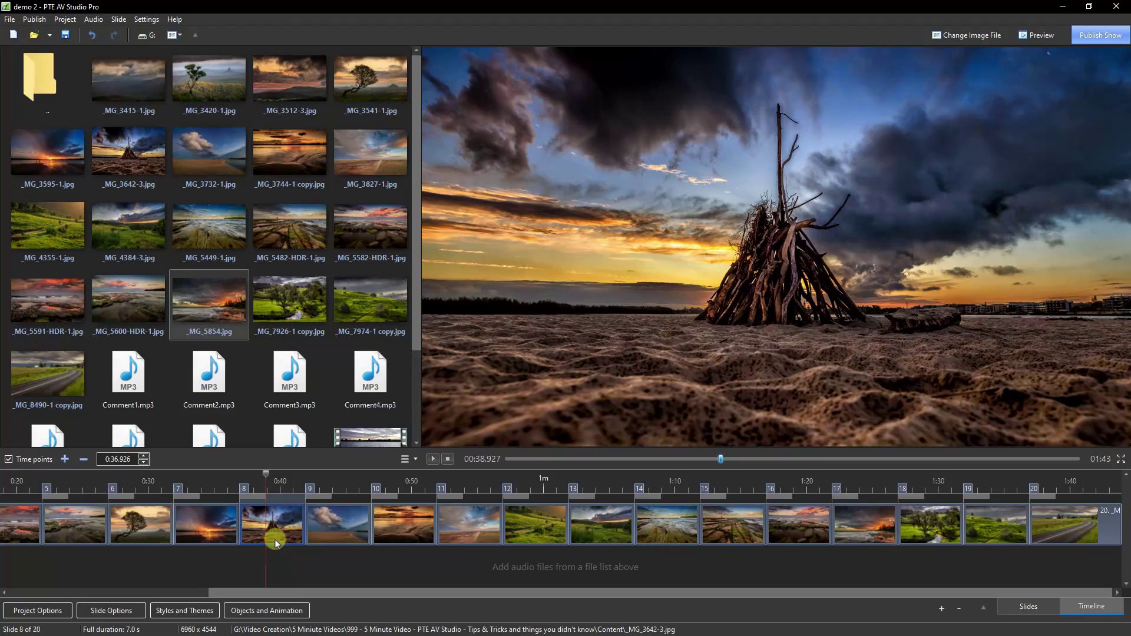
Step: Drag the cloud-and-beach slide 9 later, lengthening slide 8 and the show to 1:51
left_click(345, 519)
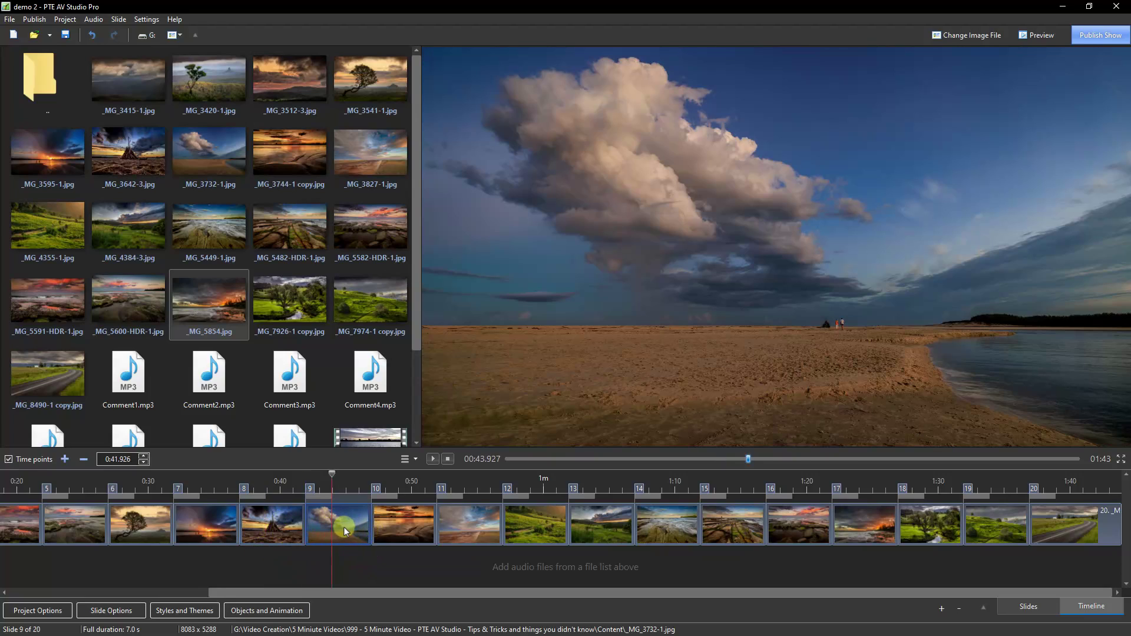
mouse_move(345, 528)
left_mouse_down()
mouse_move(444, 530)
mouse_move(463, 545)
mouse_move(373, 527)
mouse_move(450, 536)
mouse_move(424, 518)
mouse_move(415, 492)
mouse_move(281, 489)
mouse_move(354, 490)
left_mouse_up()
left_click(347, 545)
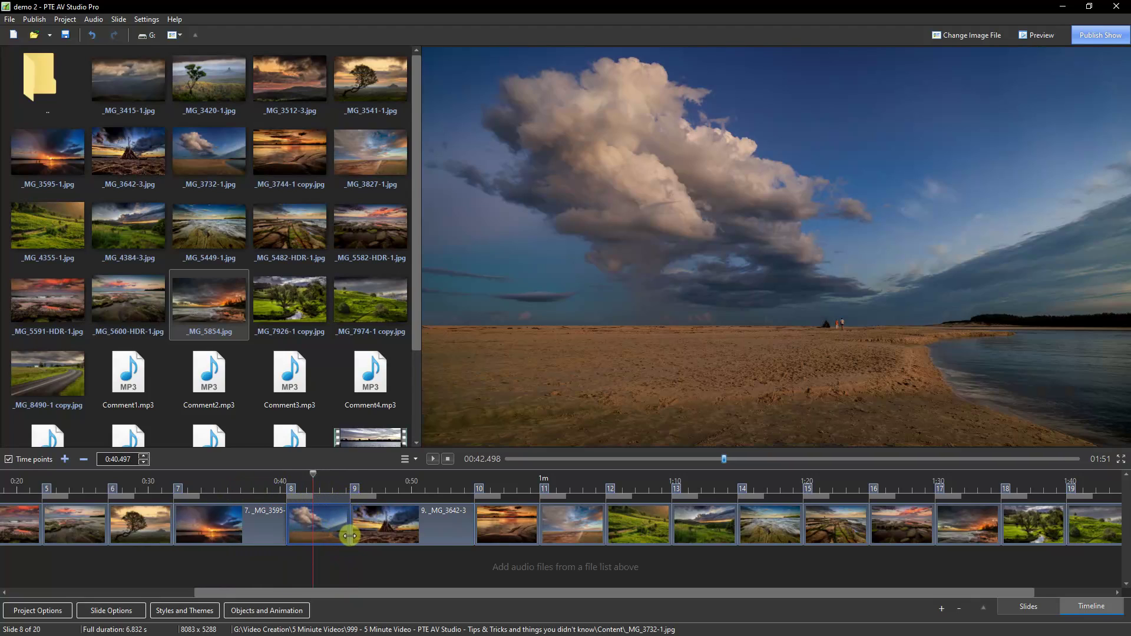
Step: With Time points off, move the teepee slide earlier and lengthen slide 7
left_click(8, 460)
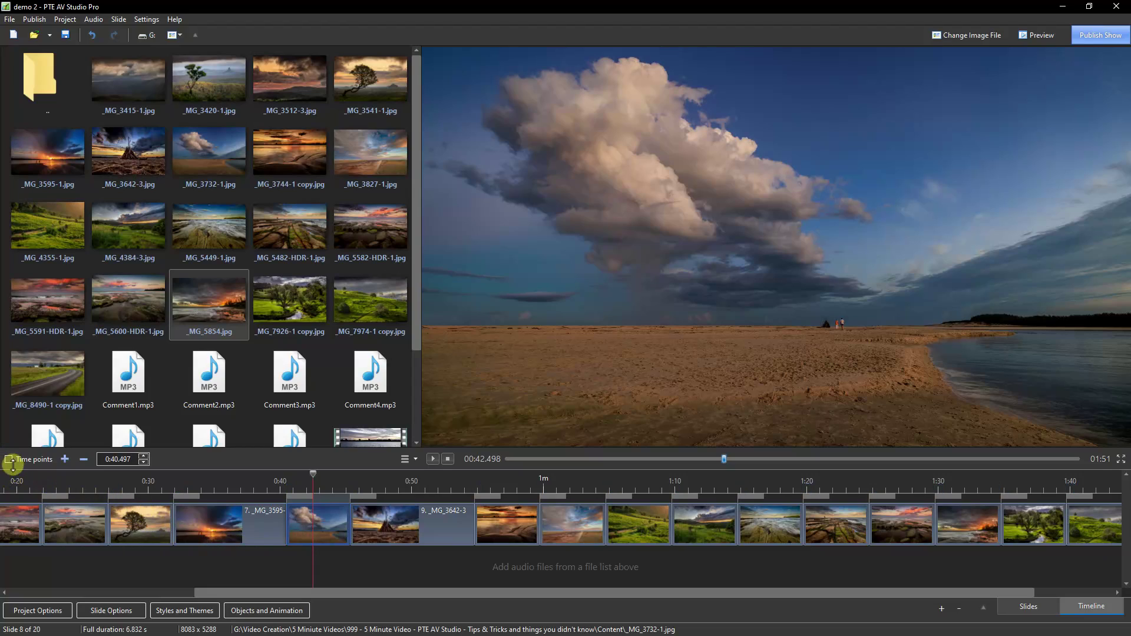
left_click(369, 526)
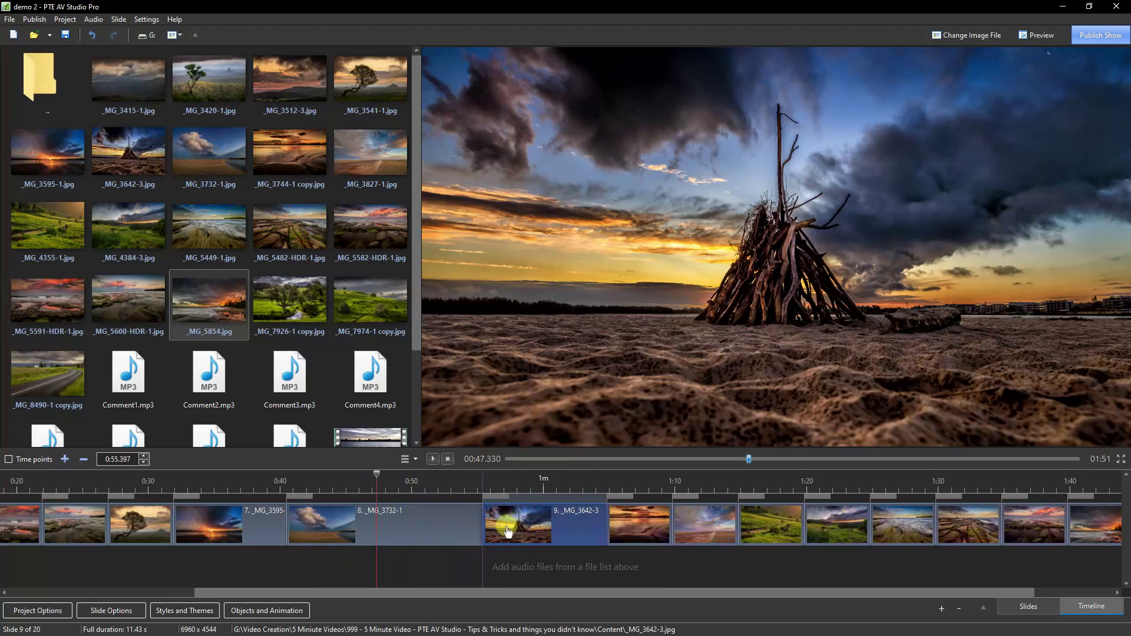
left_click_drag(508, 532, 177, 528)
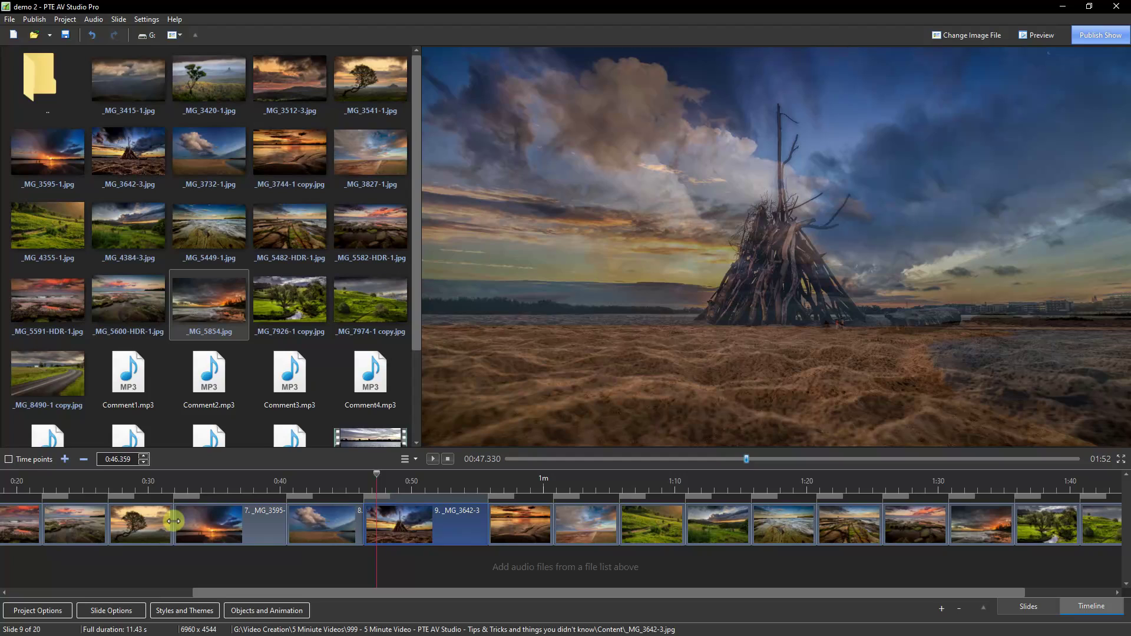
left_click_drag(173, 520, 220, 525)
left_click(9, 460)
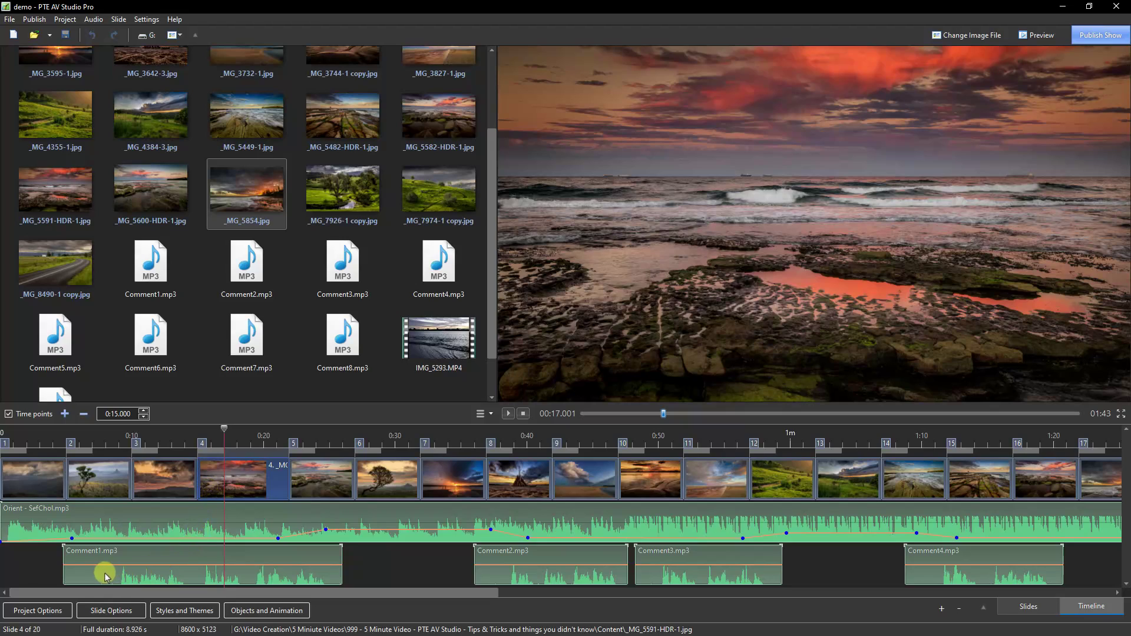
Step: Link the Comment1.mp3 narration clip to slide 3
left_click(158, 480)
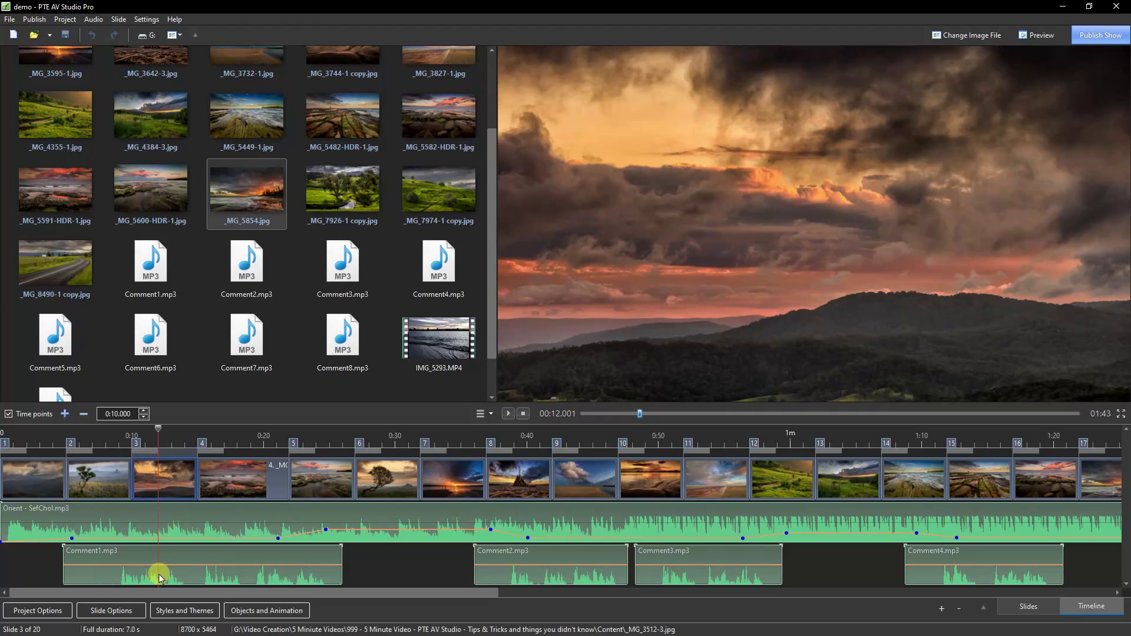
right_click(159, 577)
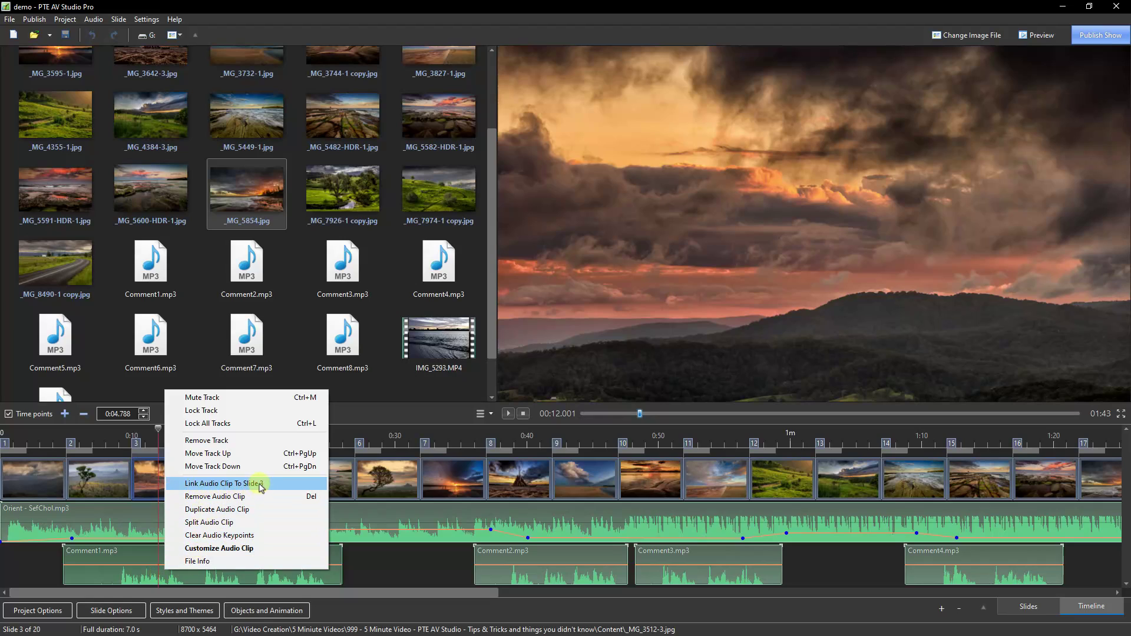
left_click(262, 484)
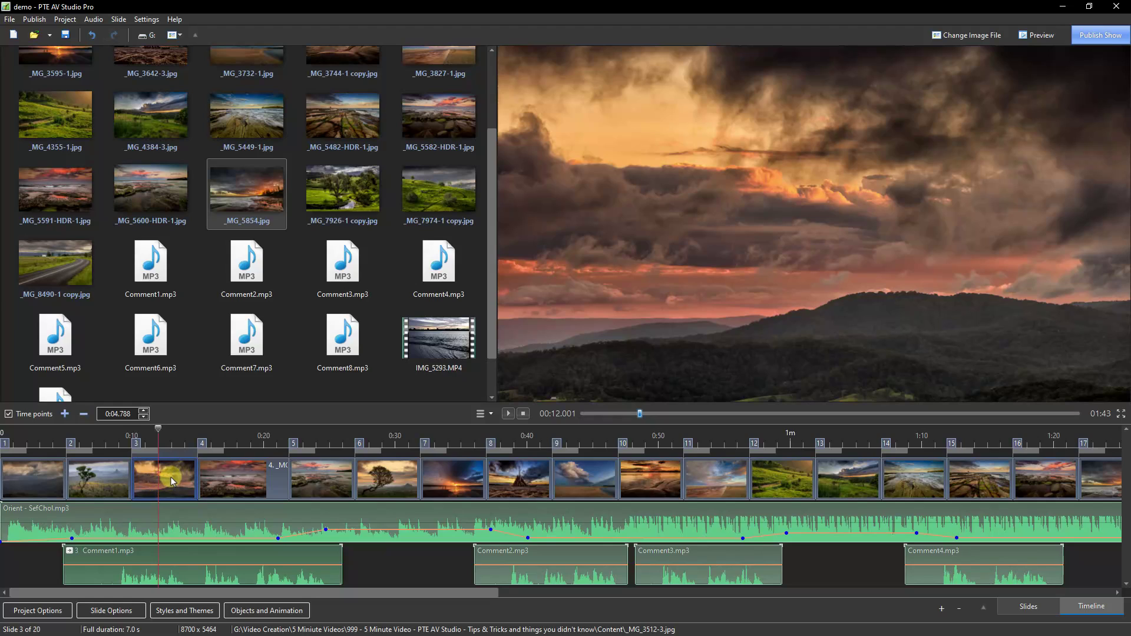
Step: Drag slide 3's time point later, then back to 0:05.527, with Comment1.mp3 following
left_click_drag(147, 478, 201, 482)
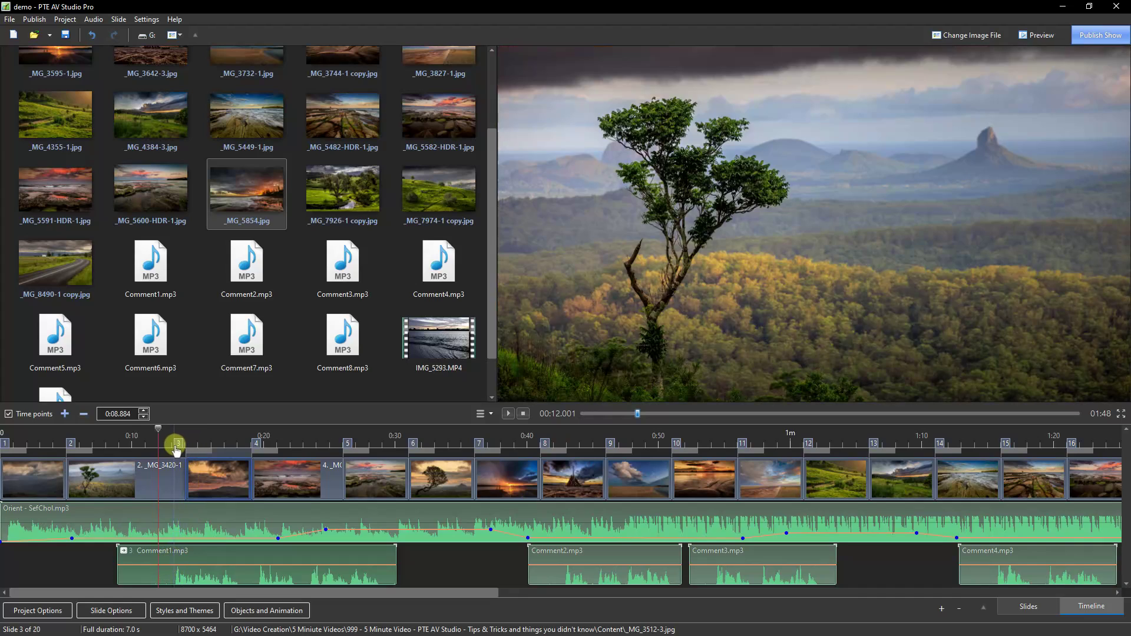
left_click_drag(176, 447, 146, 445)
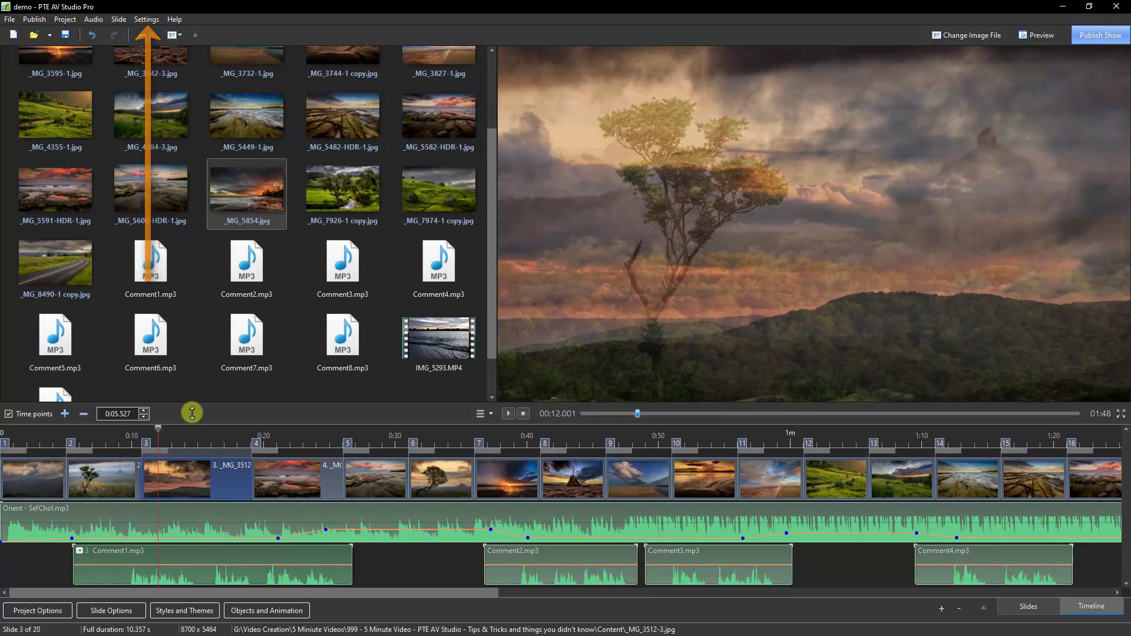
Step: Set the Timeline preference Audio track height to 400%
left_click(144, 19)
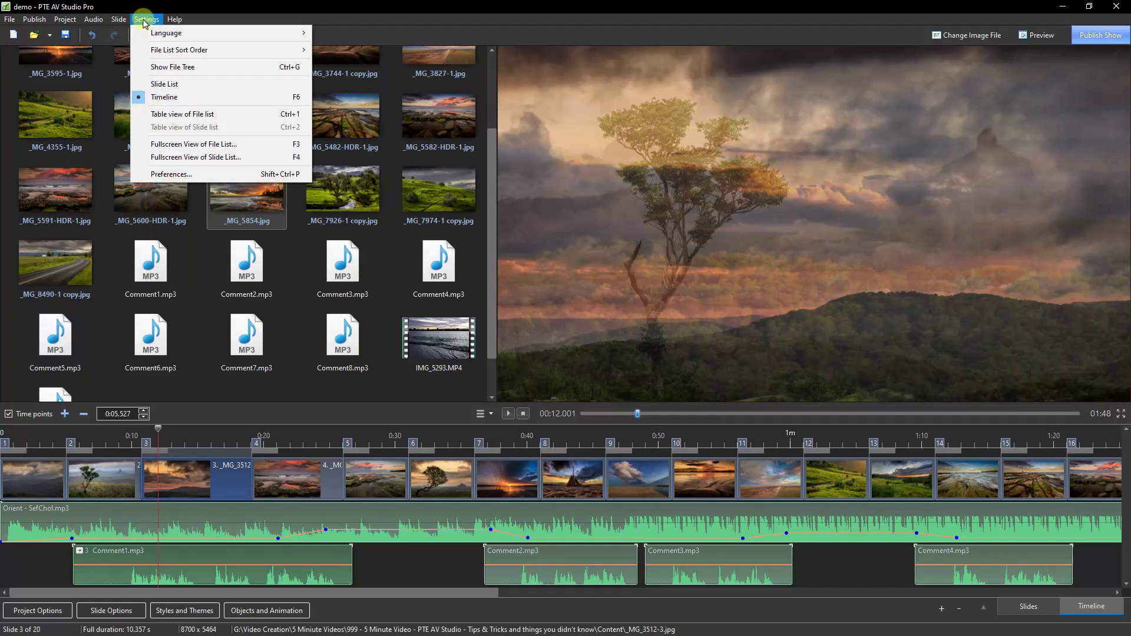
left_click(158, 175)
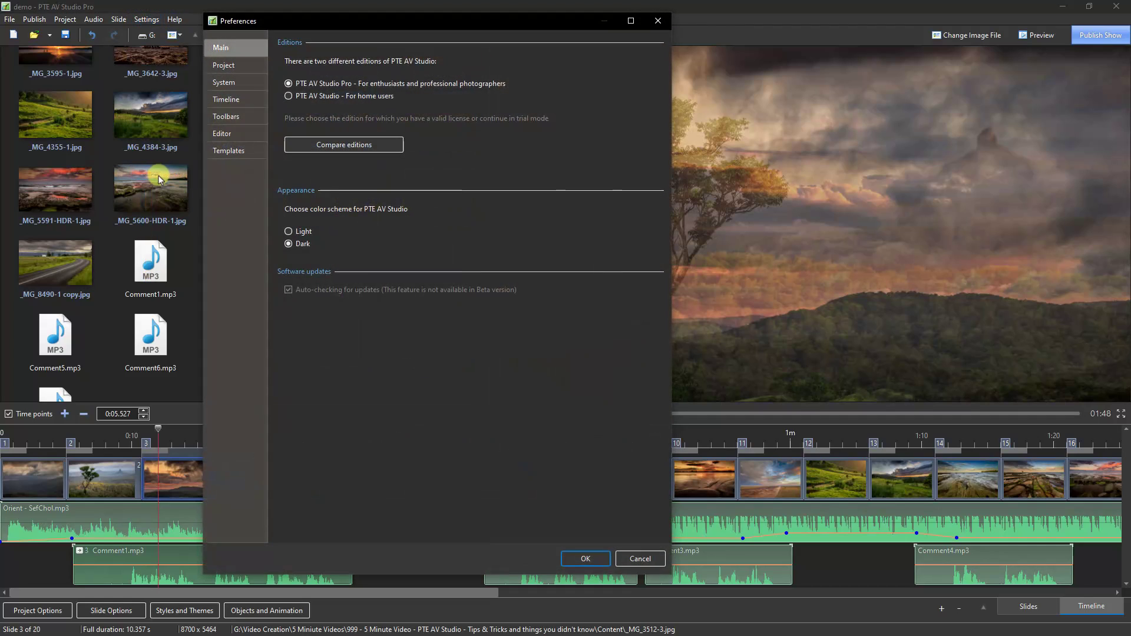
left_click(225, 101)
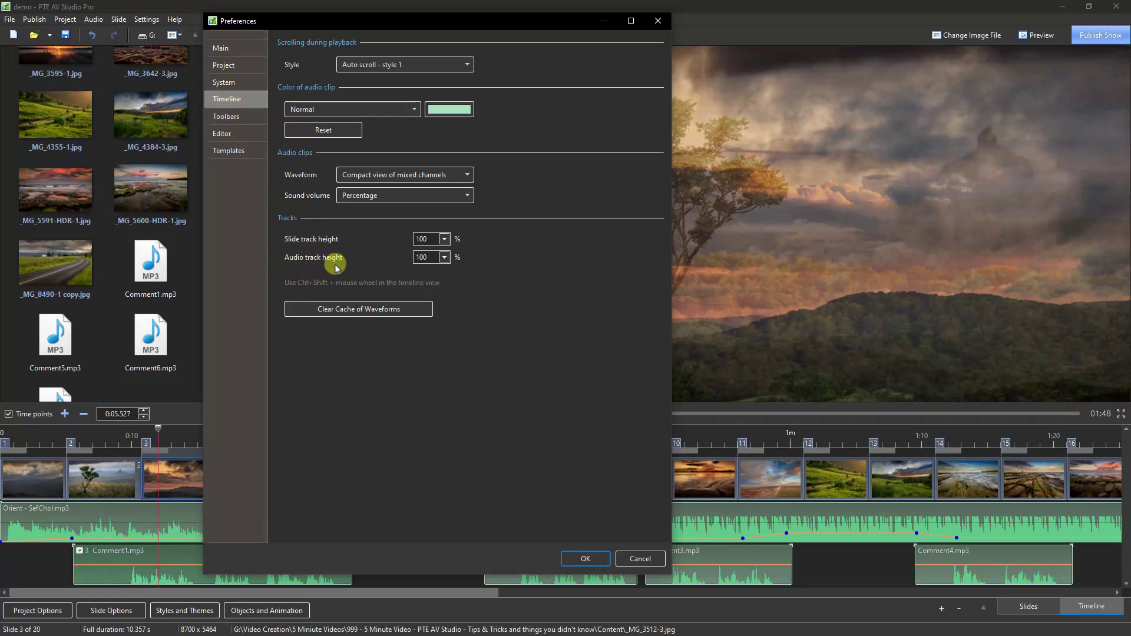
left_click(445, 262)
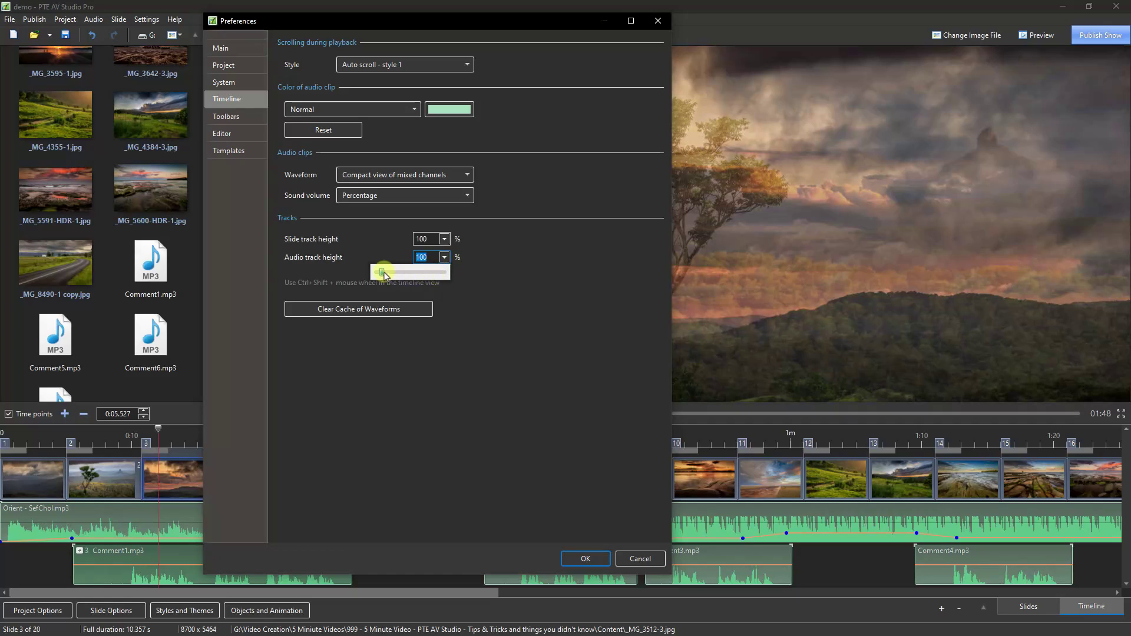
left_click_drag(380, 274, 448, 272)
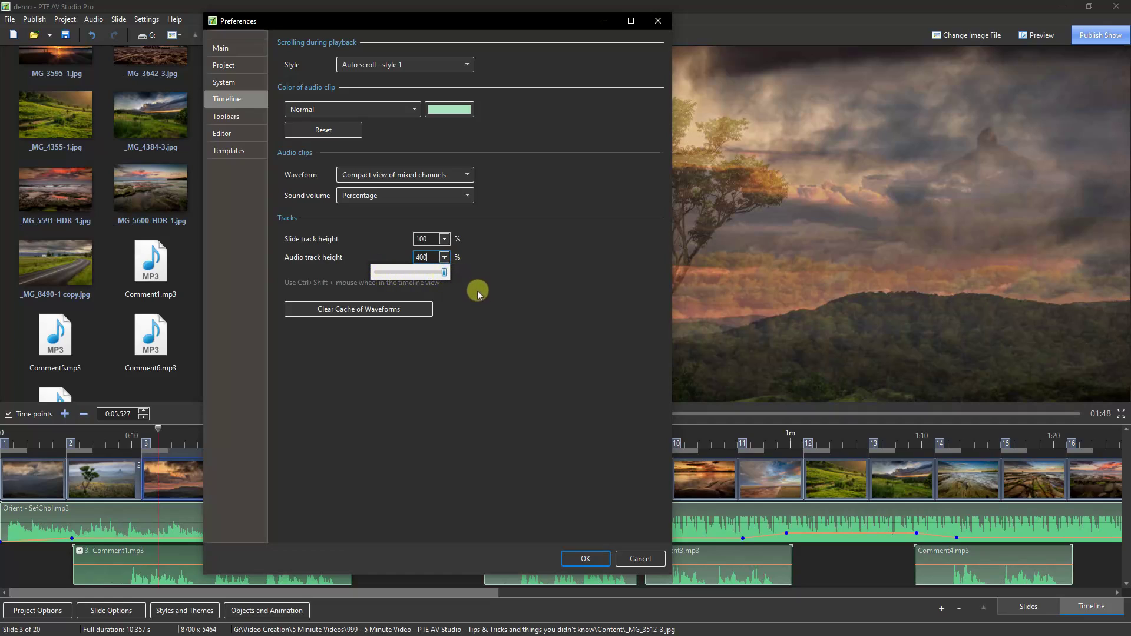
left_click(596, 551)
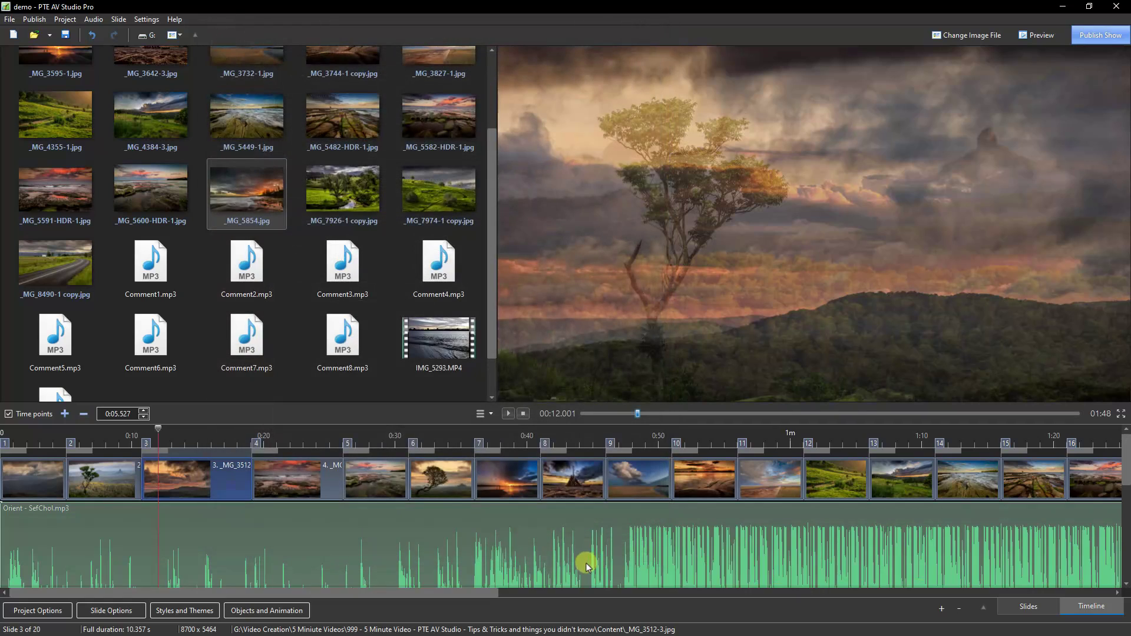
Step: Enlarge the timeline and lower the music volume envelope with a new point near 0:31
left_click_drag(413, 421, 418, 159)
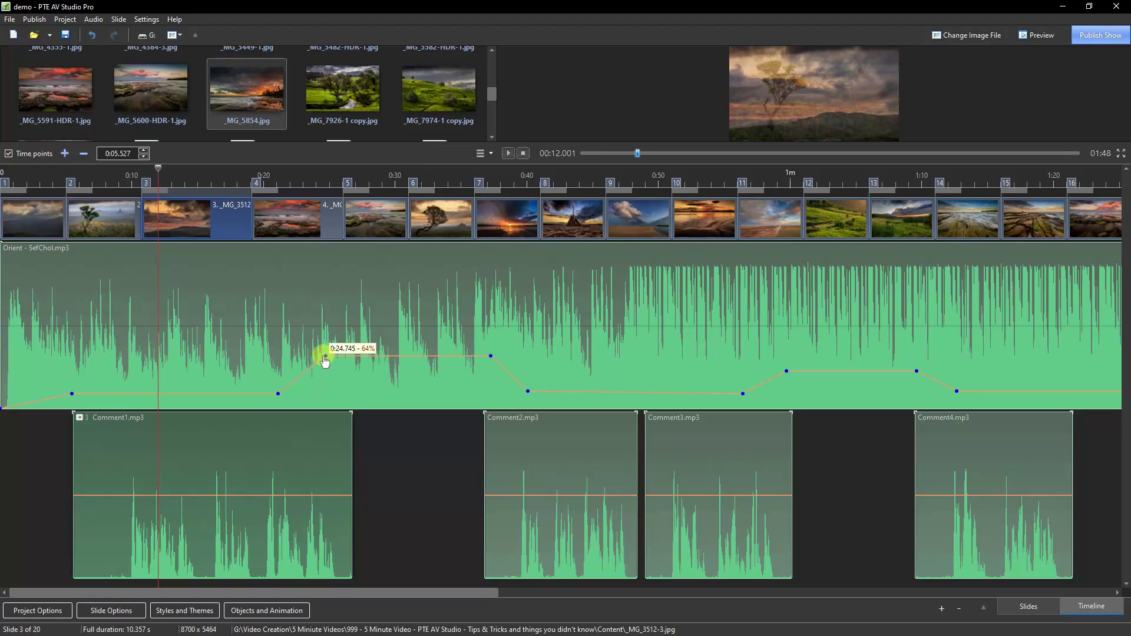
left_click_drag(325, 357, 329, 366)
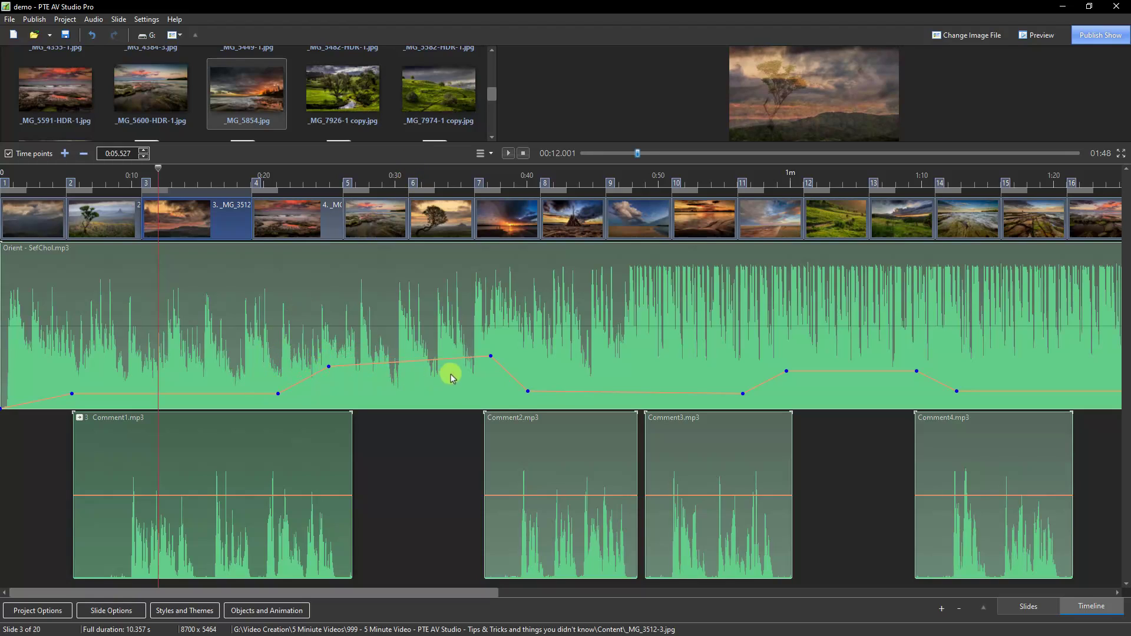
left_click_drag(416, 361, 410, 373)
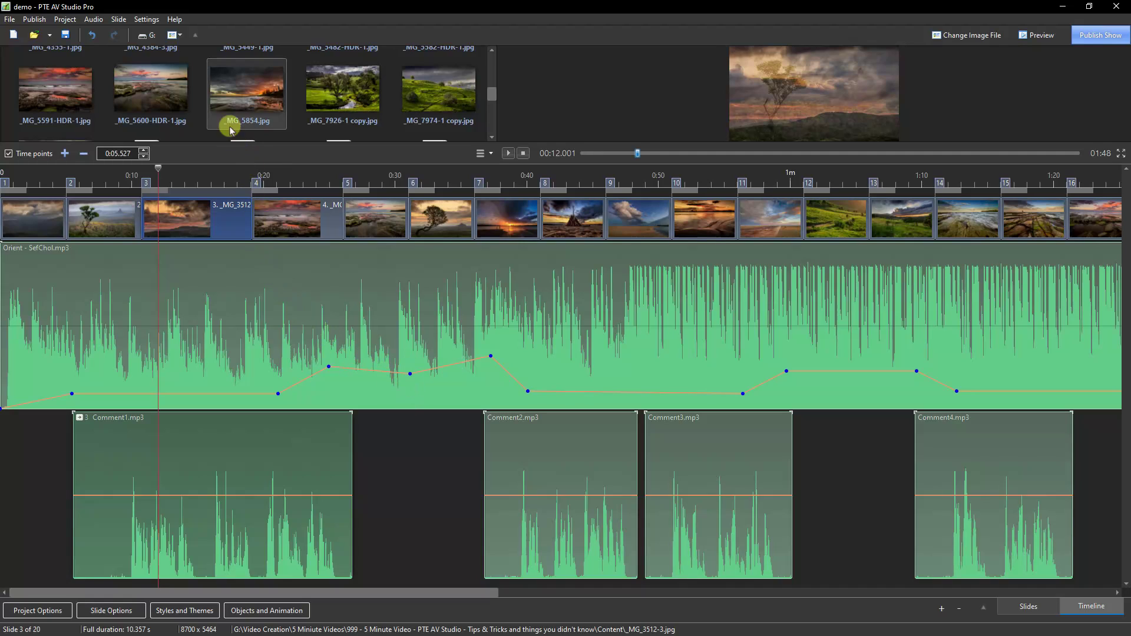
Step: Reduce the audio track height preference and restore the file browser and preview size
left_click(146, 19)
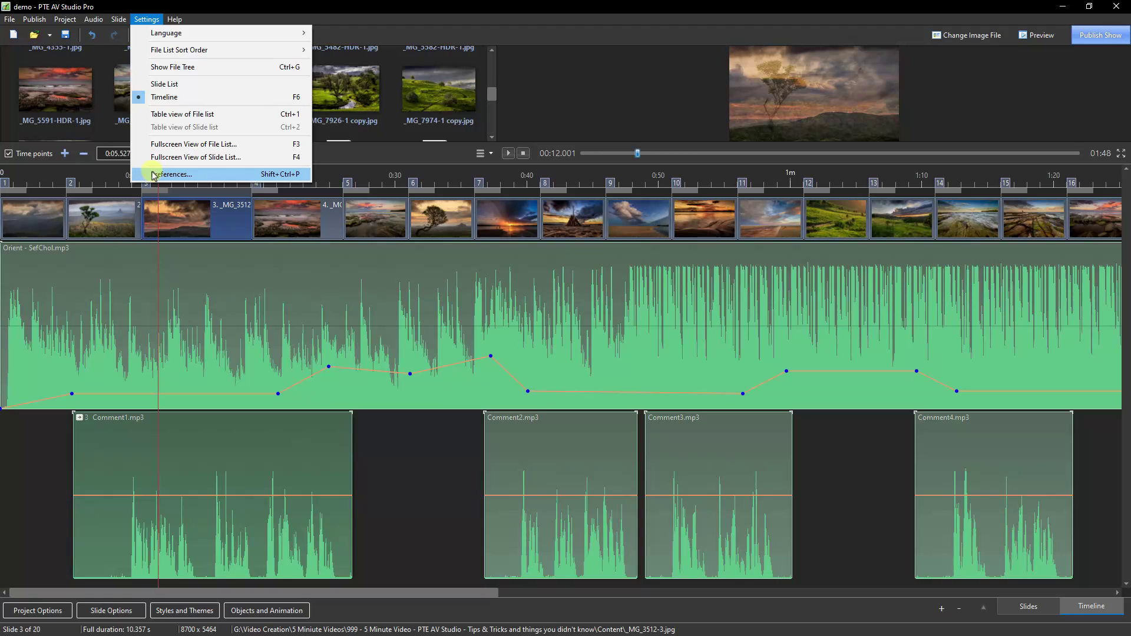
left_click(154, 174)
double_click(425, 257)
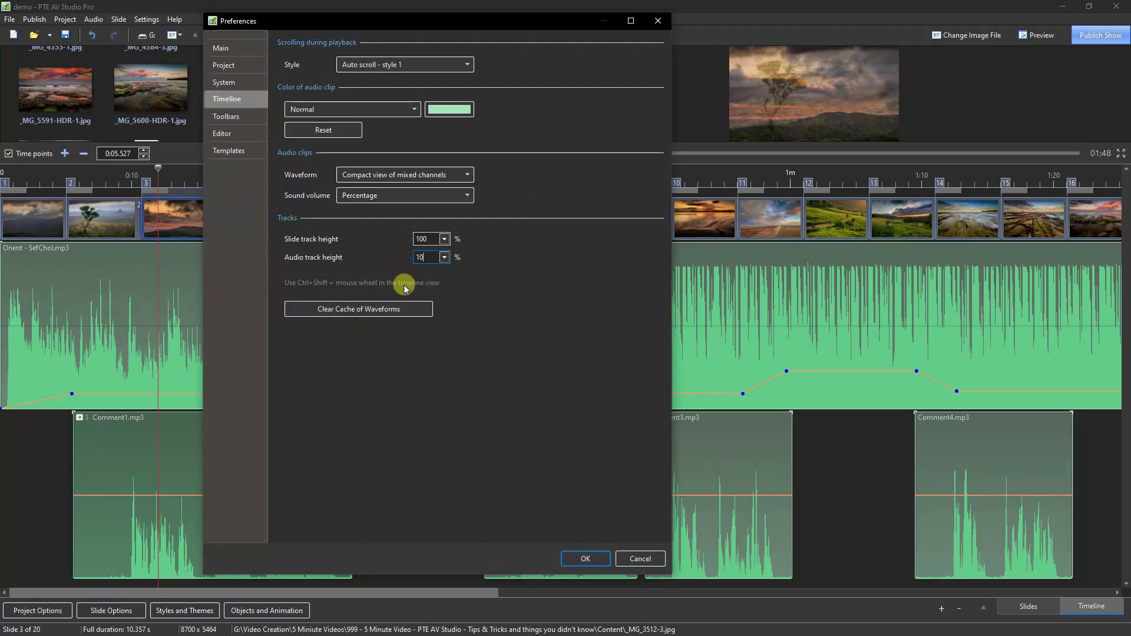
left_click(580, 557)
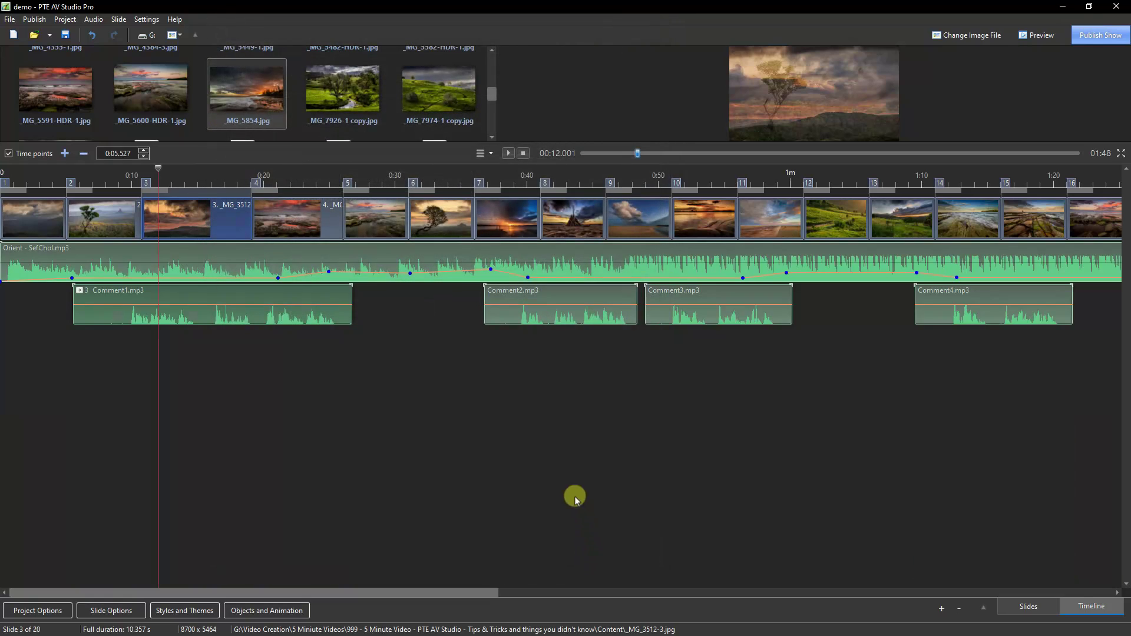
left_click_drag(454, 161, 457, 417)
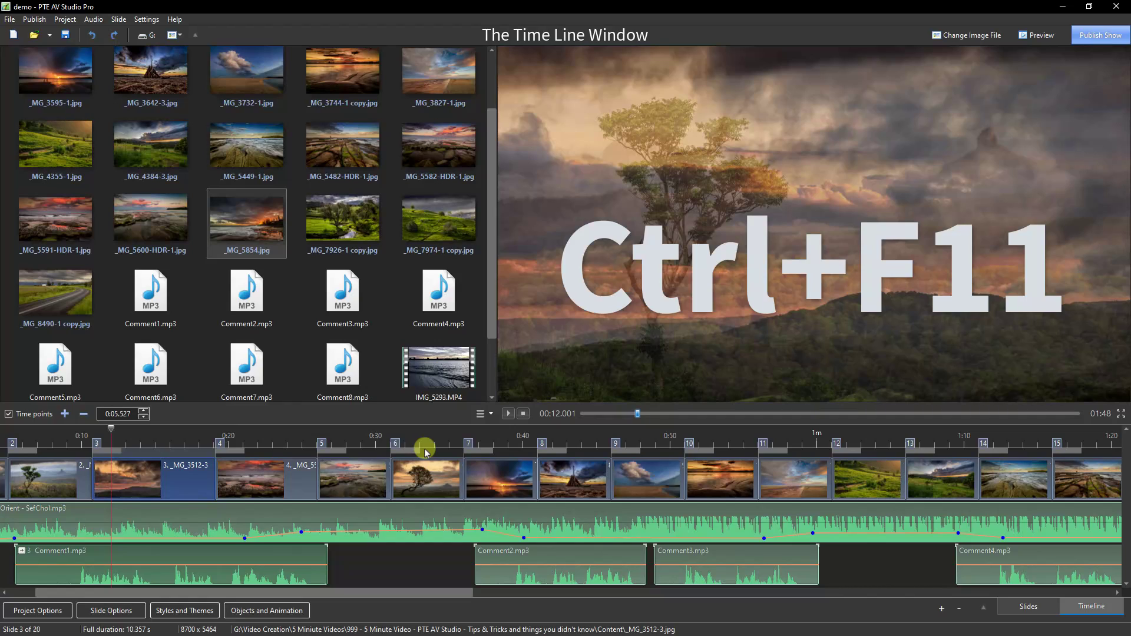
Step: Zoom the timeline in and drag slide 8's start back to about 0:40.6
scroll(425, 451, "up", 8)
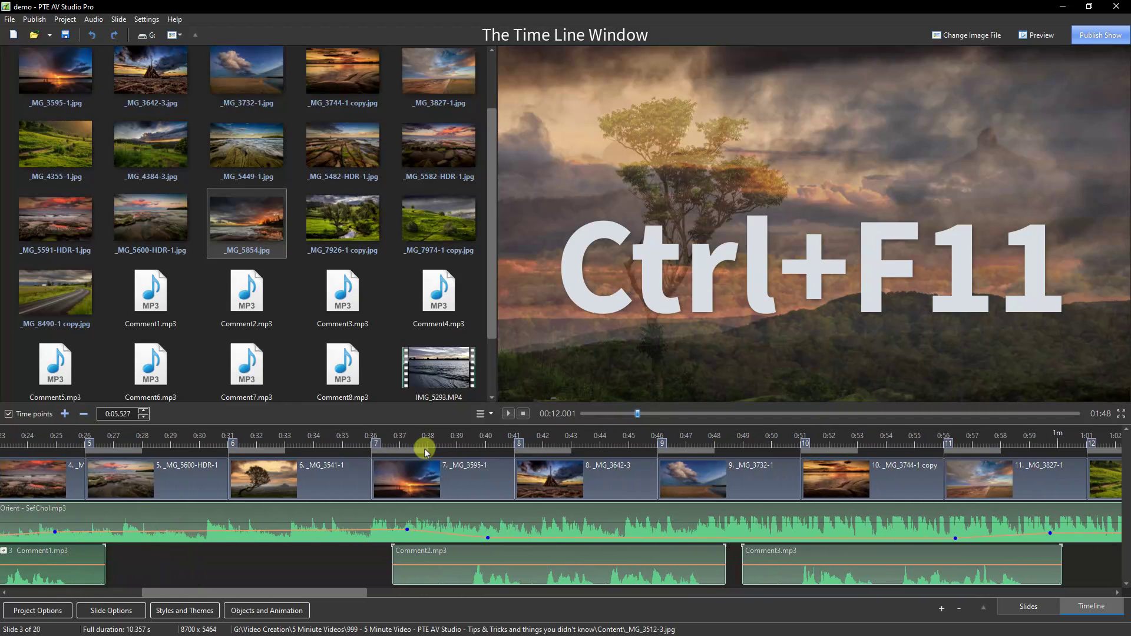
scroll(424, 448, "up", 6)
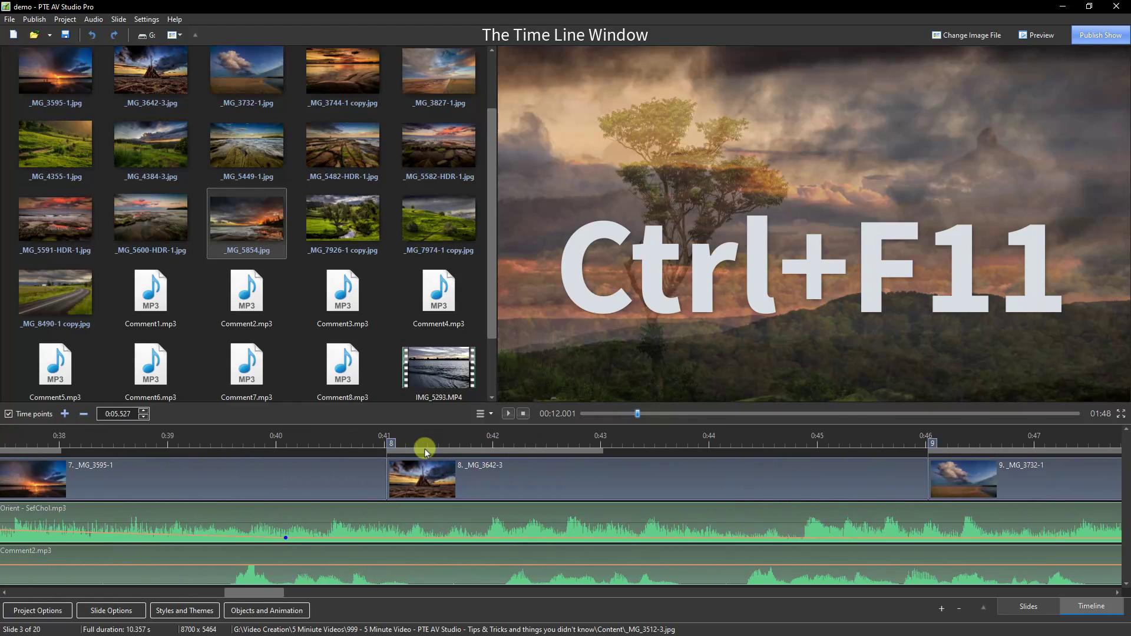
scroll(424, 448, "up", 1)
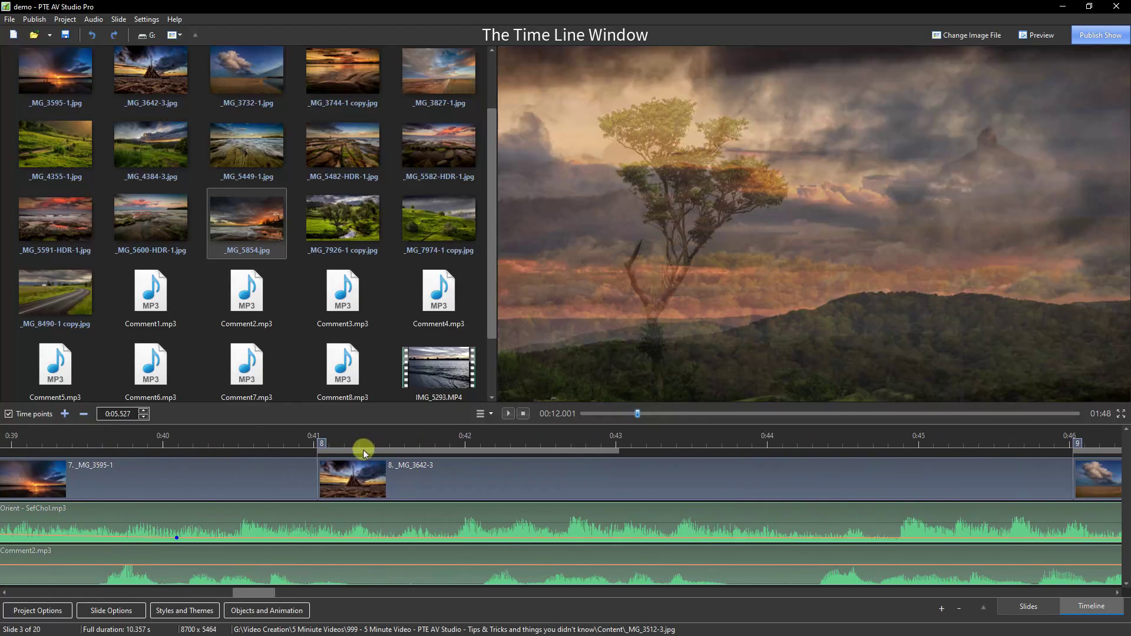
left_click_drag(322, 449, 250, 463)
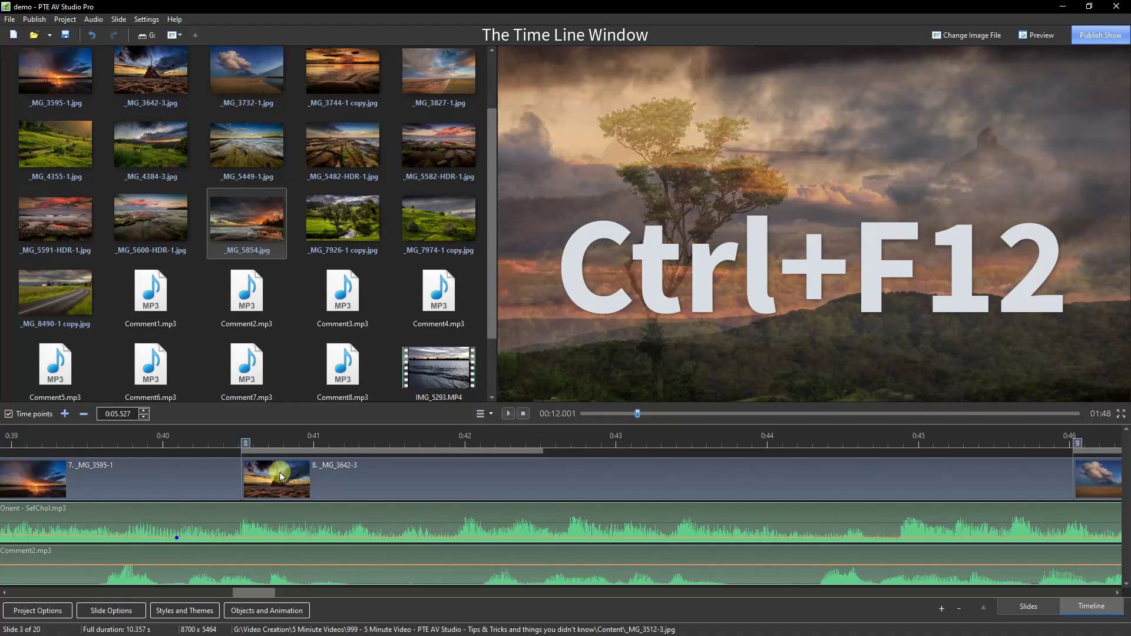
Step: Zoom the timeline out with Ctrl+F12 and scrolling to show the whole slideshow
key("ctrl+F12")
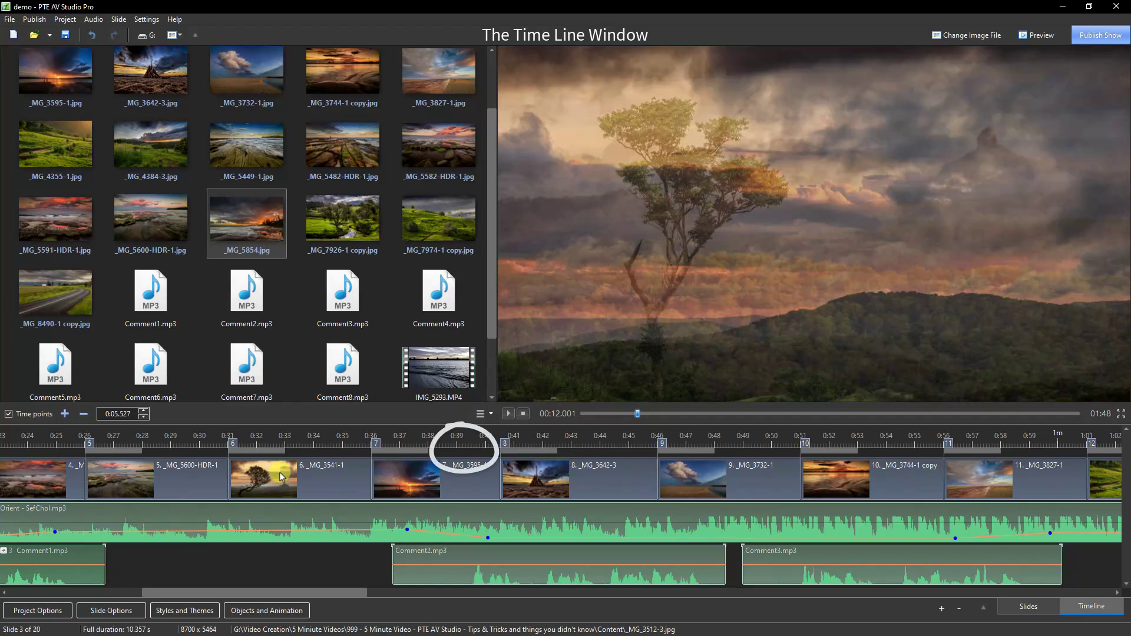
scroll(281, 476, "down", 2)
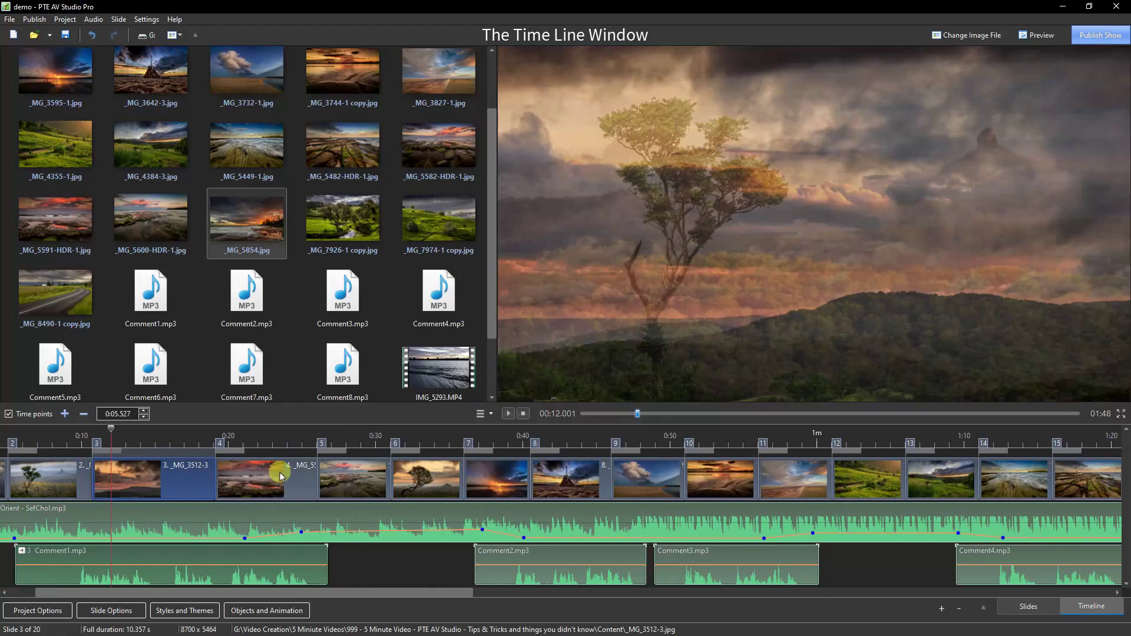